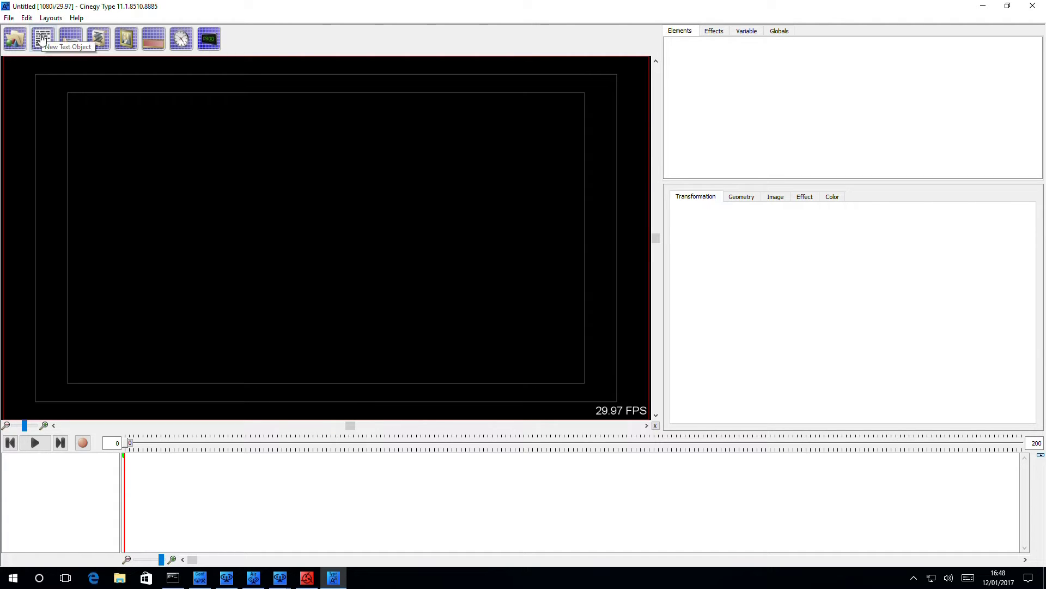
Step: Add a text object reading "Cinegy Rocks!" and widen its box to about 922 so the words fit on one line
click(42, 39)
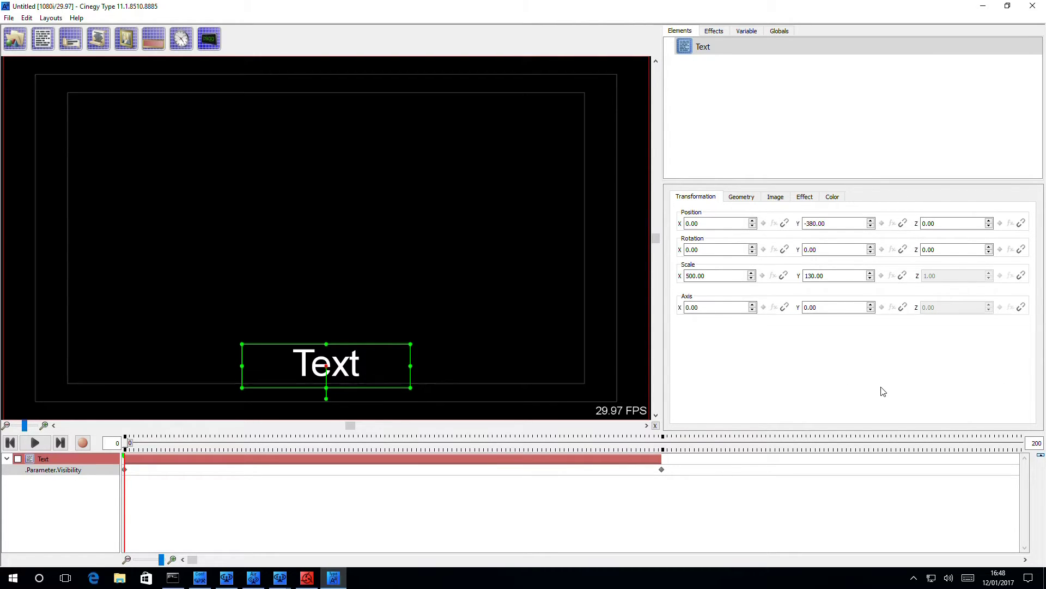
click(743, 197)
key(BackSpace)
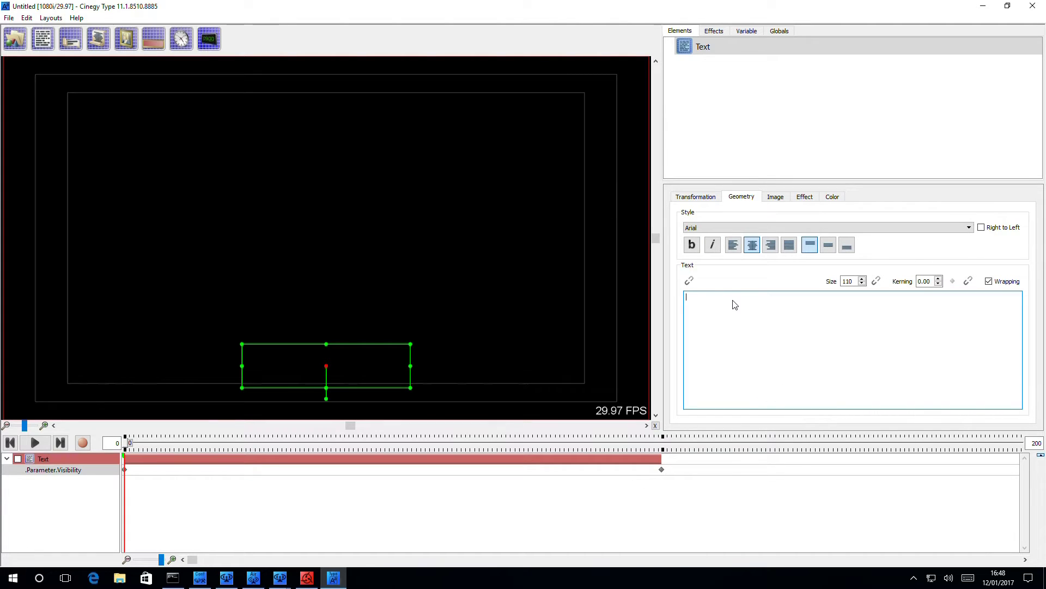
text(Cineg)
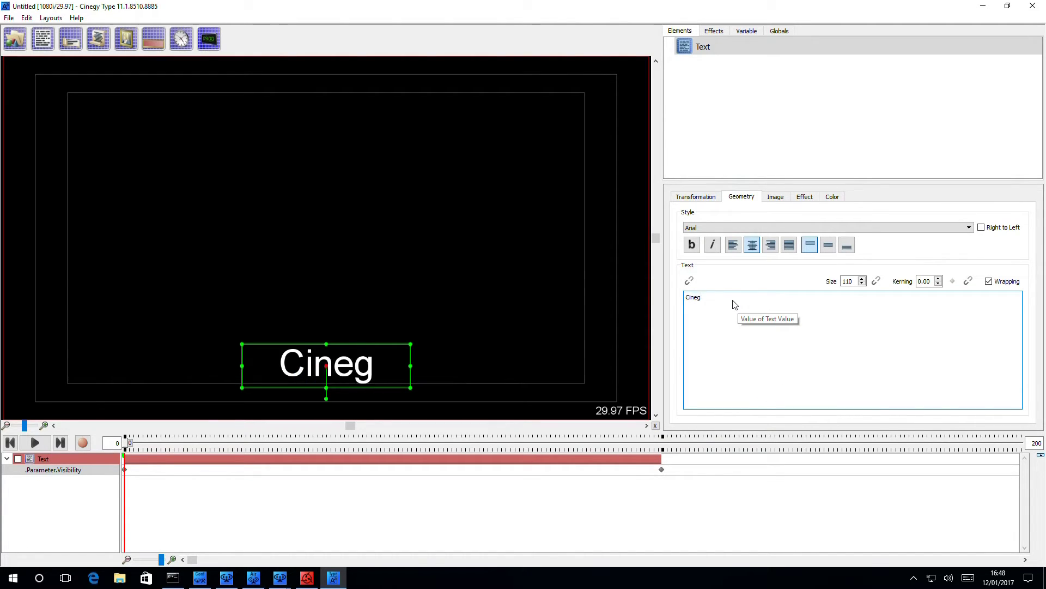
text(y Rocks!)
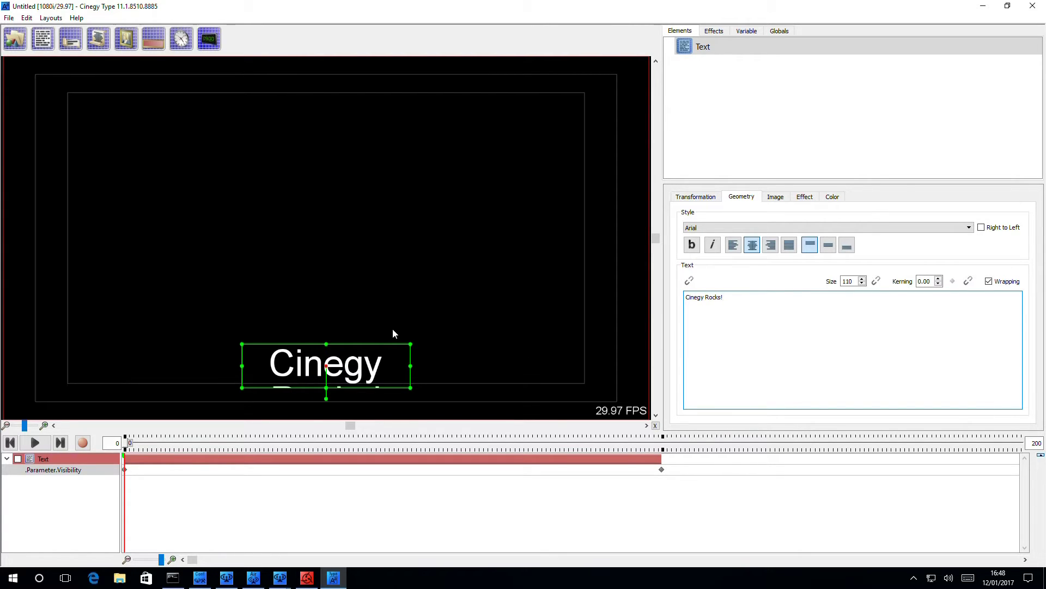
drag(410, 369, 492, 362)
drag(243, 368, 182, 366)
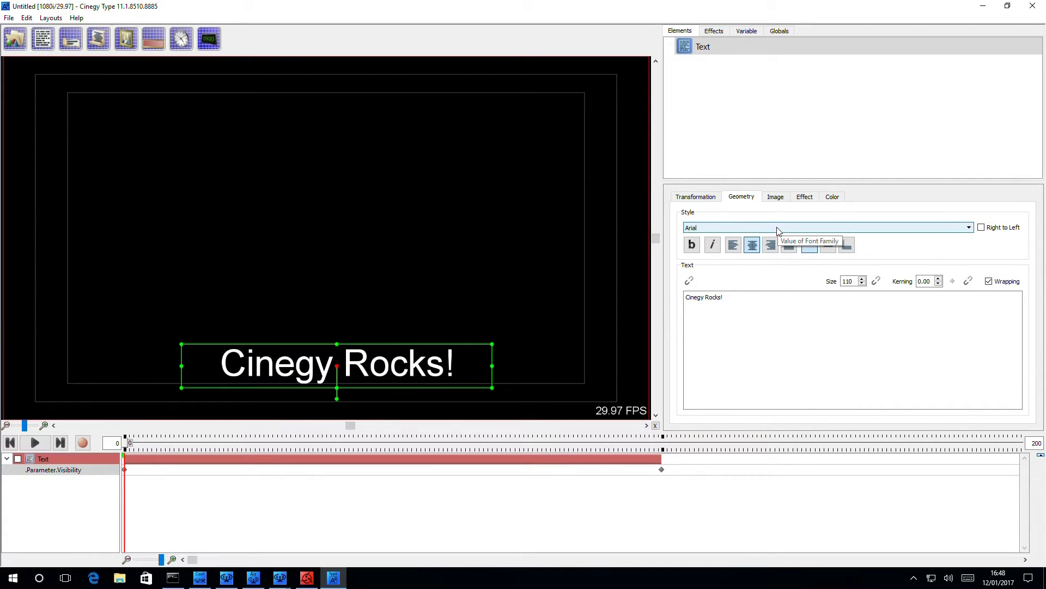
Step: Try different fonts on the title text, including Birch Std, Brush Script Std and Calibri
scroll(779, 228, down, 3)
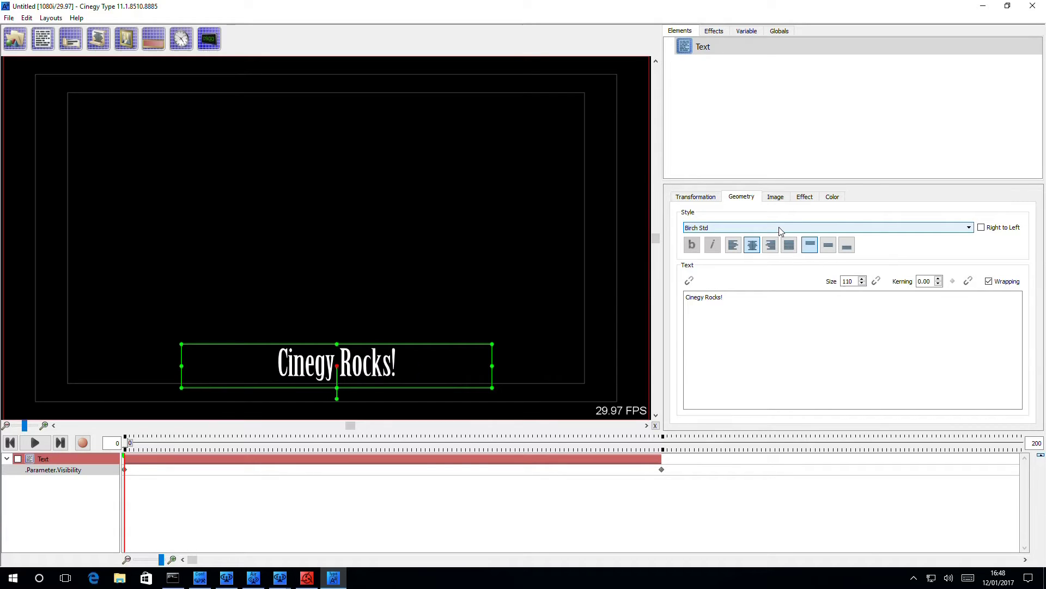
scroll(779, 228, down, 1)
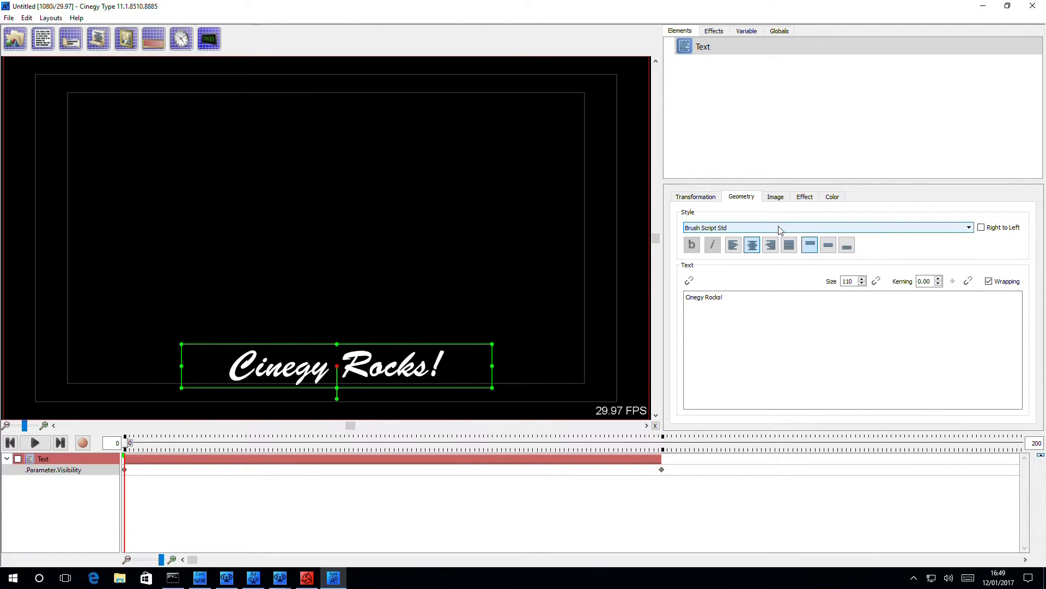
scroll(779, 229, down, 1)
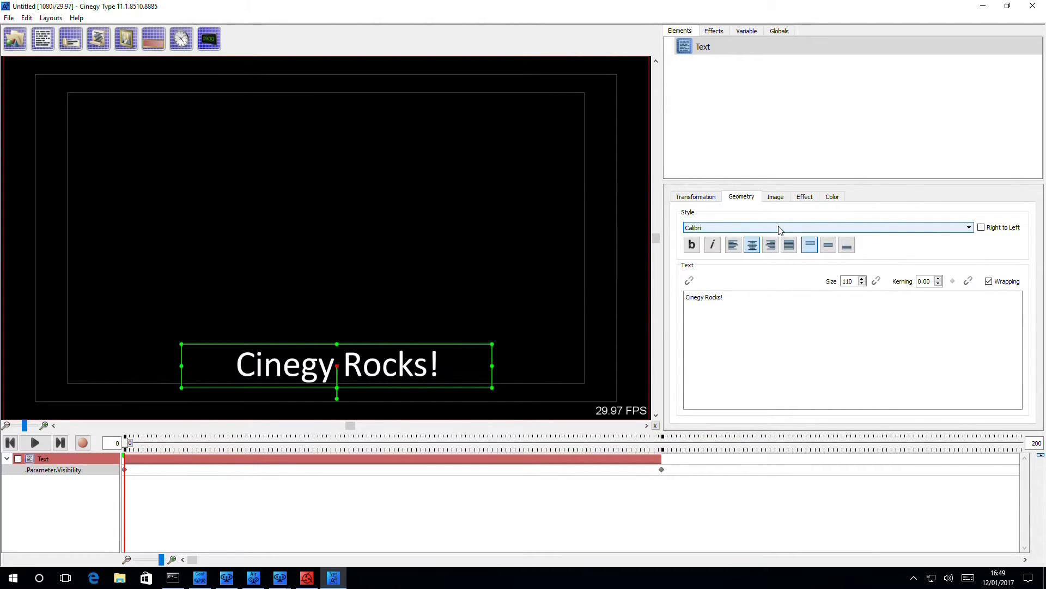
scroll(778, 228, down, 1)
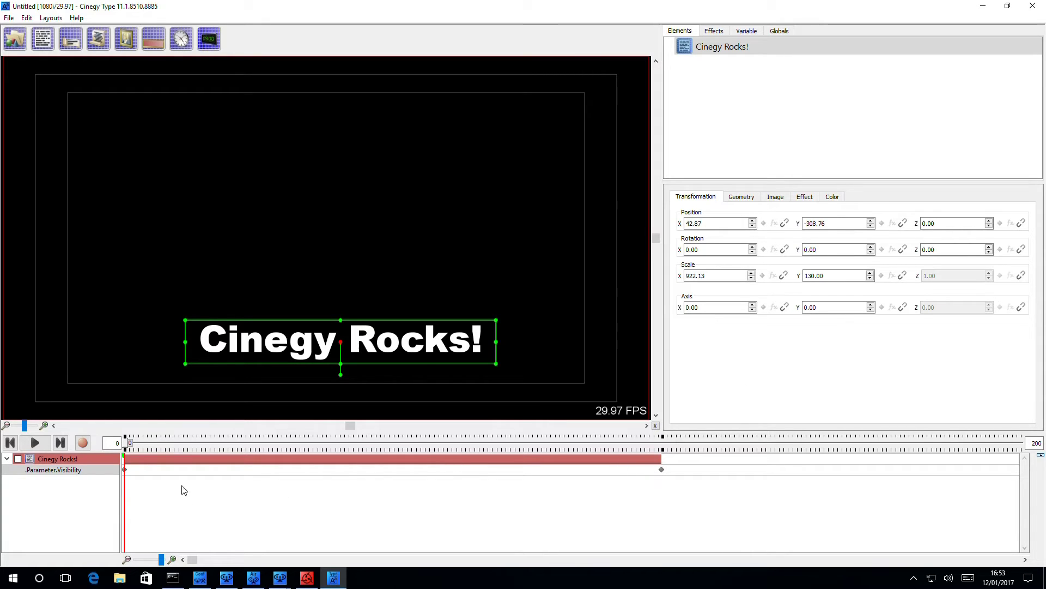
Step: Move the title up to about X 27, Y 193 and keyframe its X, Y and Z position at frame 0
drag(344, 362, 333, 186)
click(764, 223)
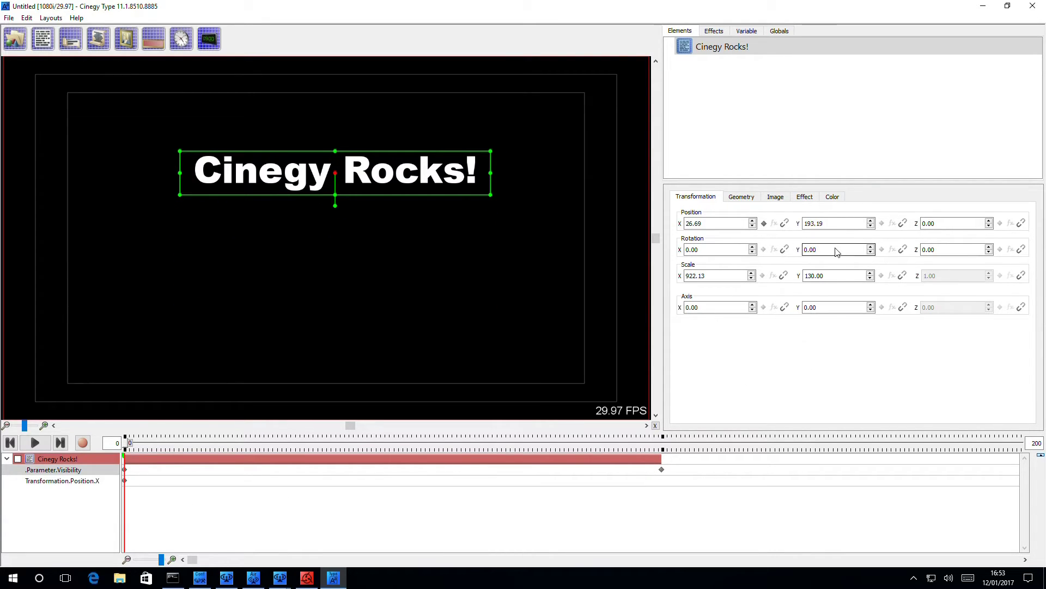
click(882, 223)
click(1001, 223)
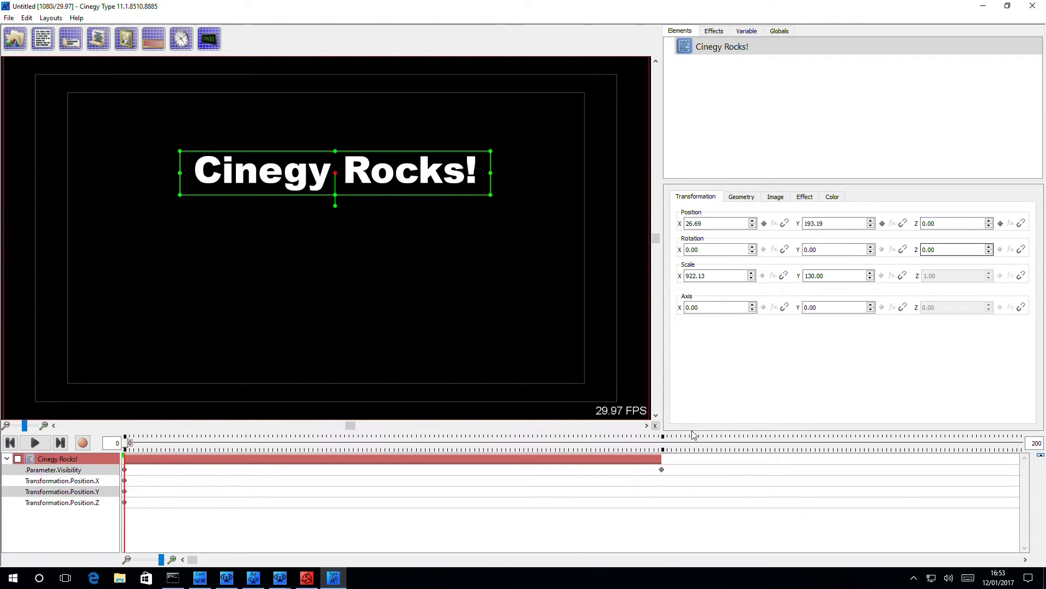
Step: At frame 69, move the title down to about X 11, Y -356 and keyframe its X, Y and Z position
drag(127, 443, 434, 443)
drag(340, 171, 334, 356)
click(764, 222)
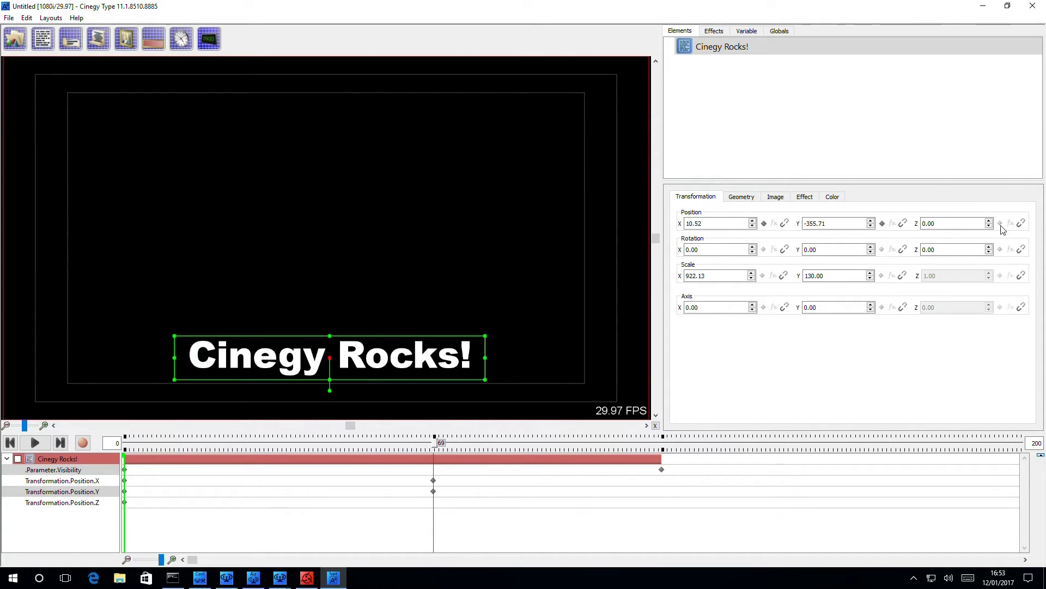
Step: Play the title's position animation from the first frame and stop playback
click(11, 441)
click(31, 443)
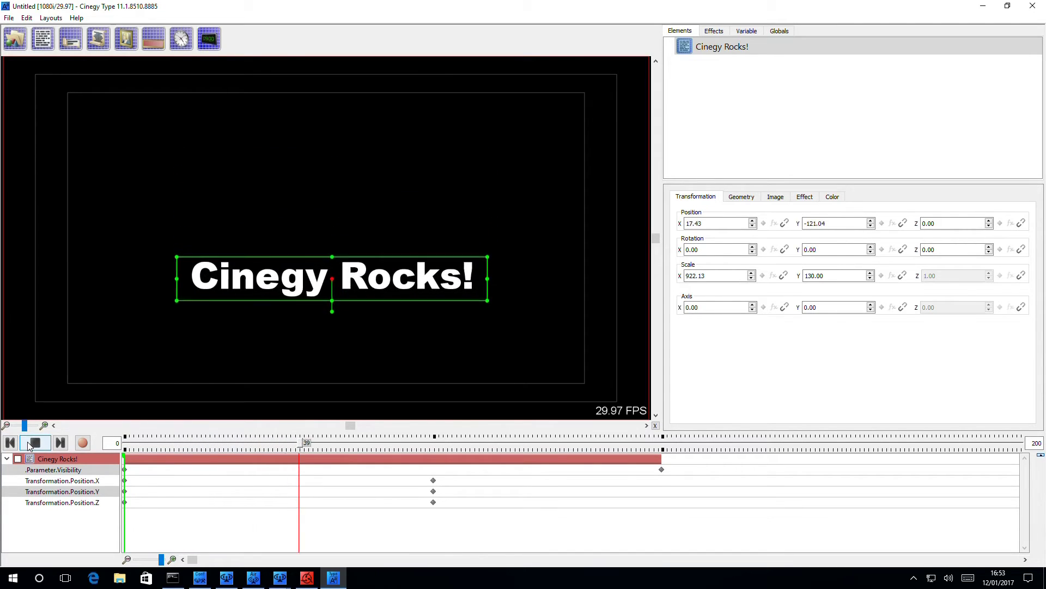
click(29, 446)
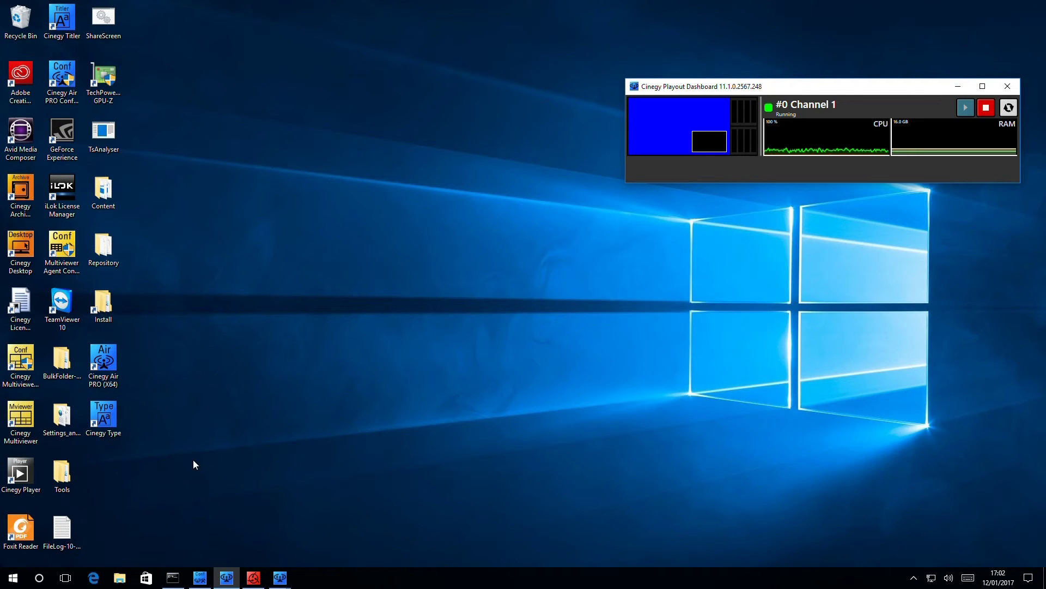
Step: Launch Cinegy Air PRO (X64) from the desktop and turn on its connection to the playout channel
double_click(104, 359)
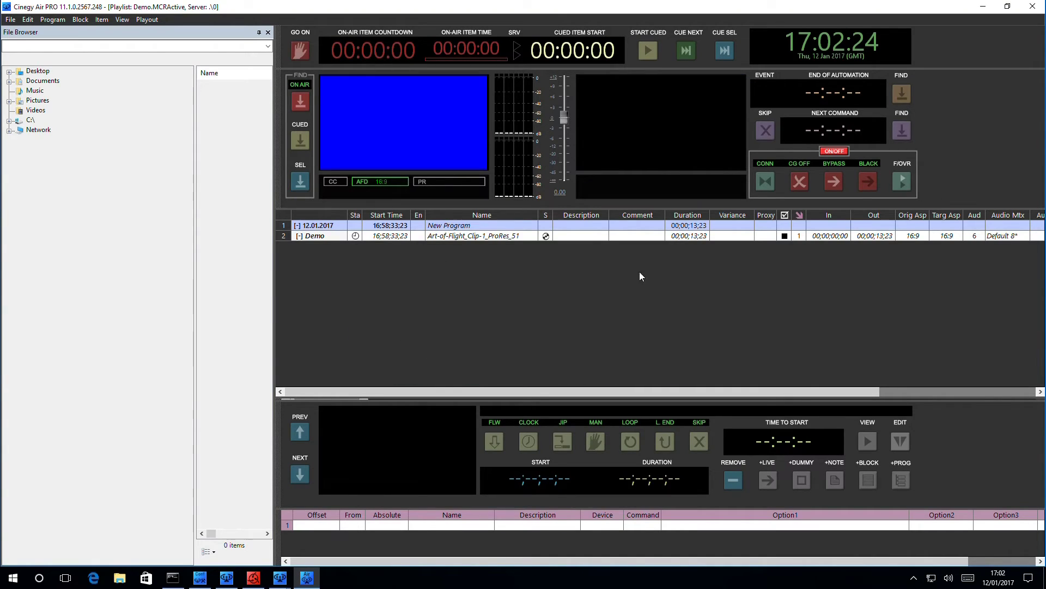
click(499, 235)
right_click(499, 236)
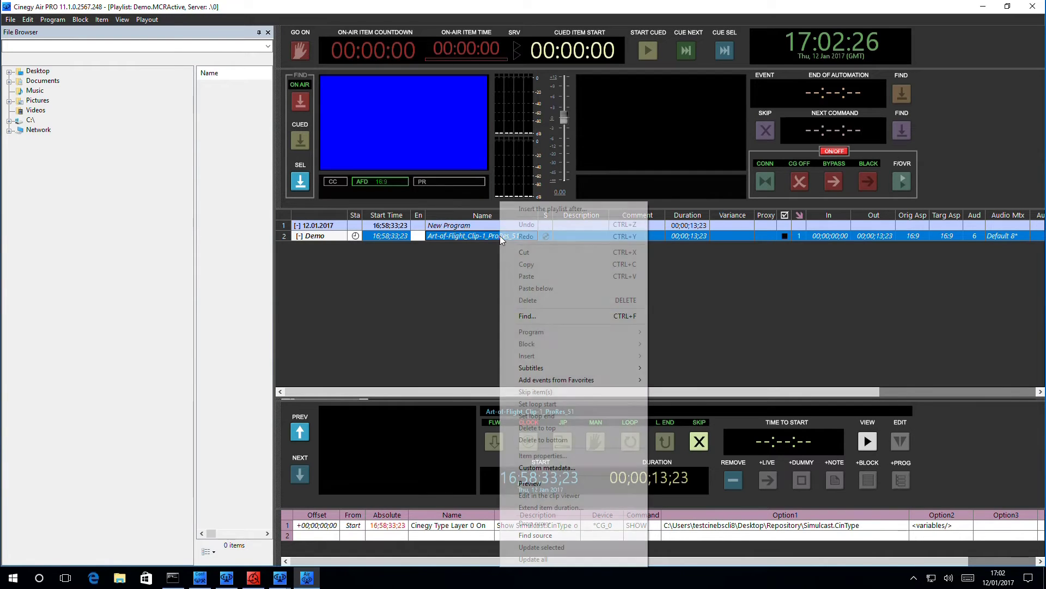
click(907, 296)
click(837, 152)
Step: Insert the playlist 1.MCRlist after the Art-of-Flight clip with a clocked start at 17:03:35;25 on 12/01/2017
click(515, 236)
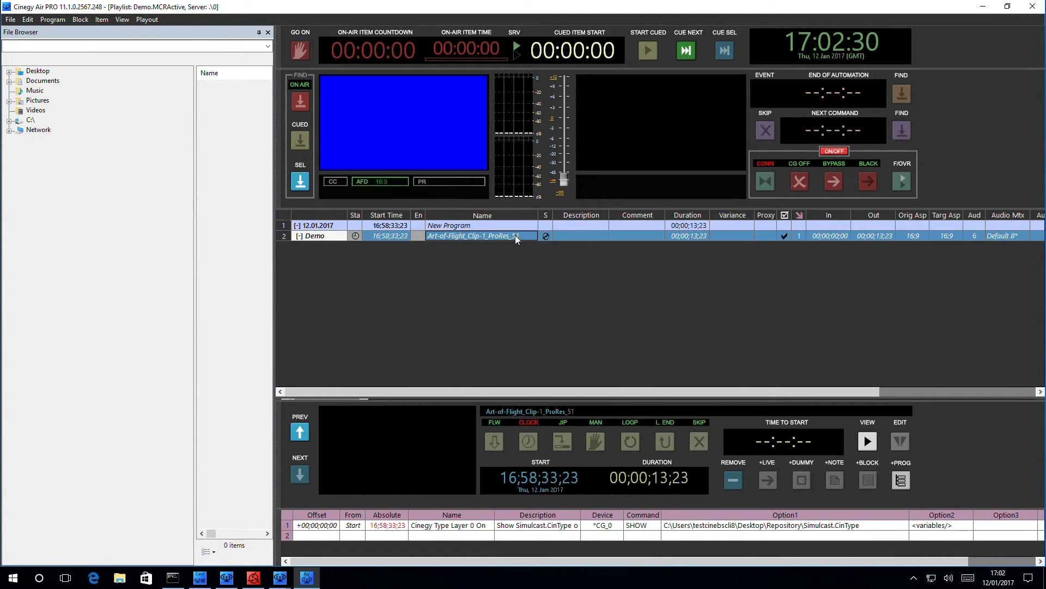
right_click(516, 234)
click(608, 208)
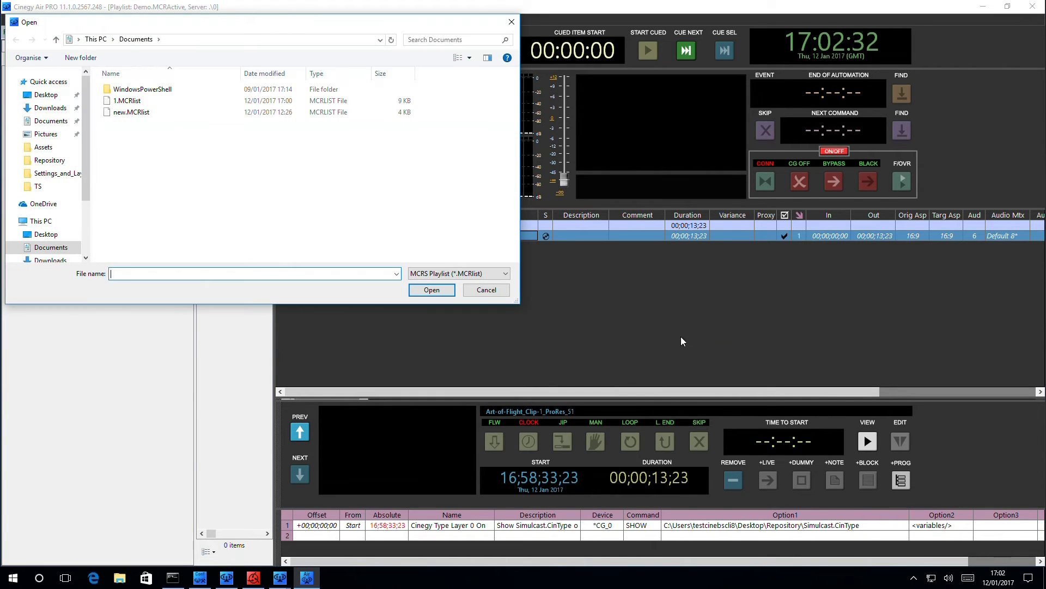
click(131, 101)
click(432, 289)
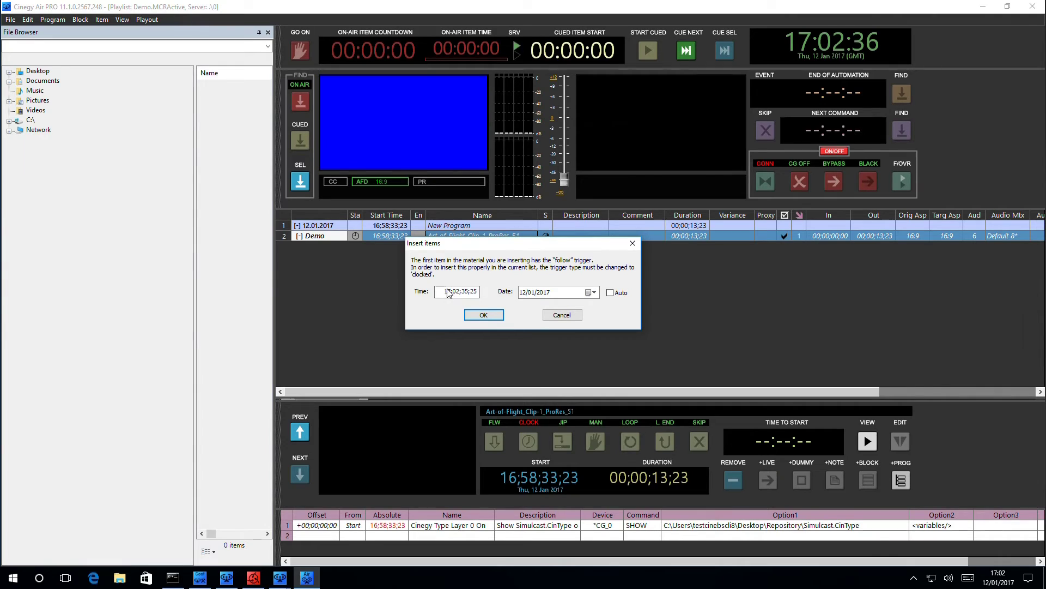
click(457, 290)
text(3)
click(484, 315)
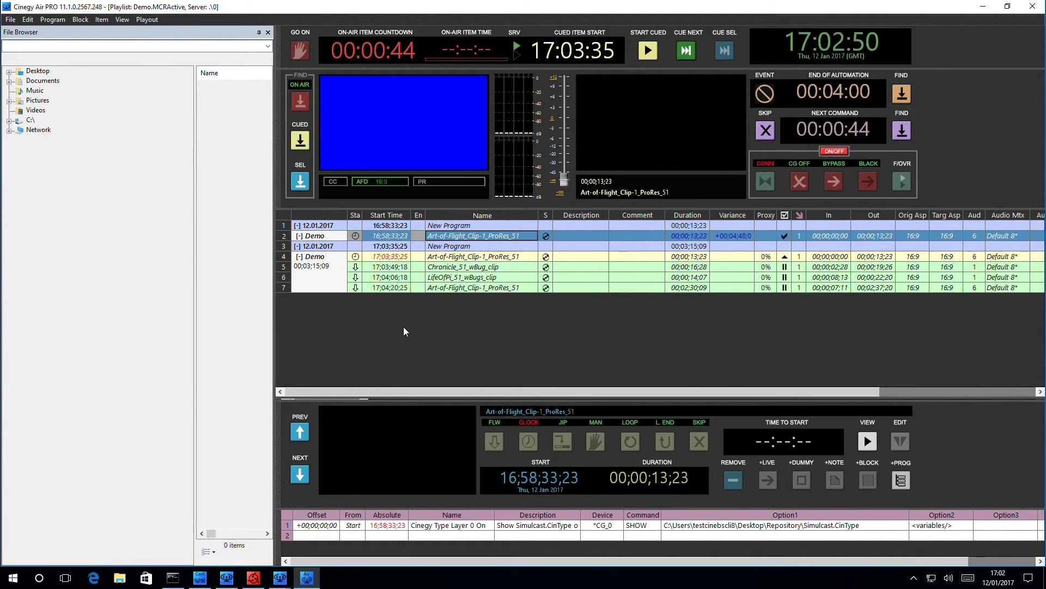
Step: Review the Cinegy Type graphics event attached to each clip of the inserted playlist
click(546, 267)
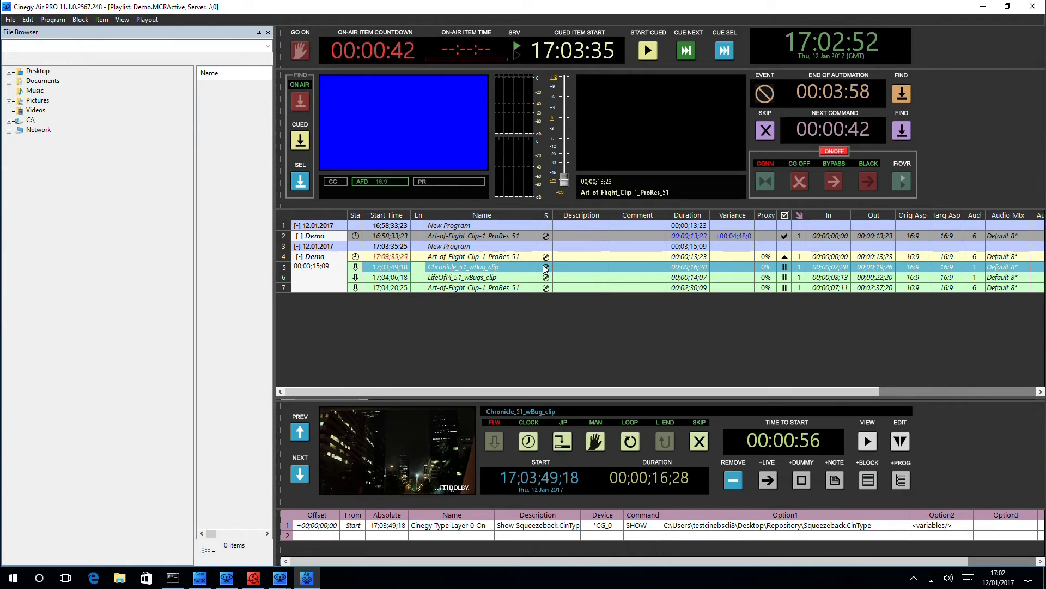
click(521, 279)
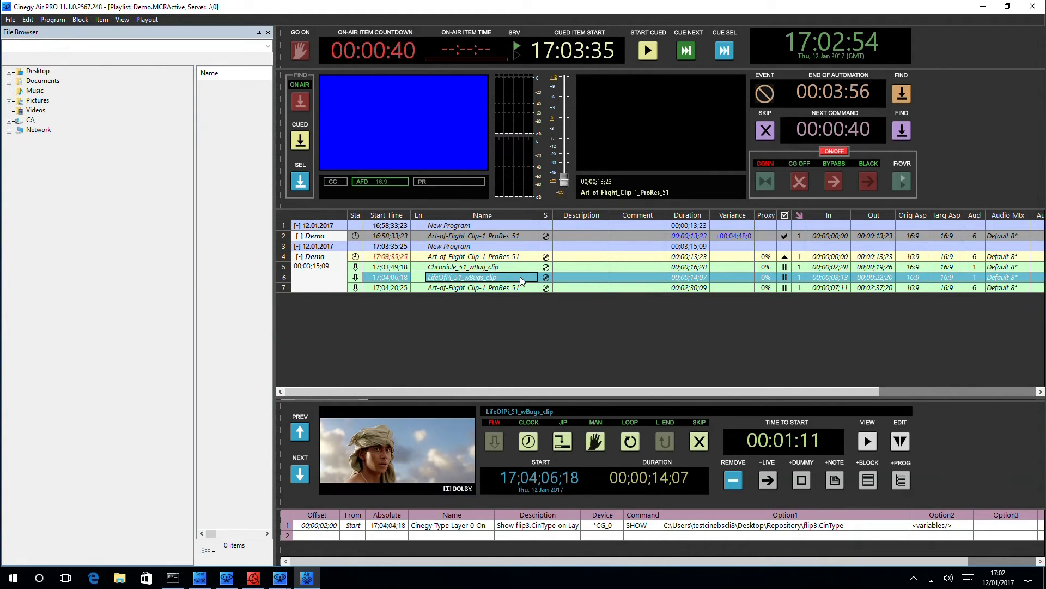
key(Down)
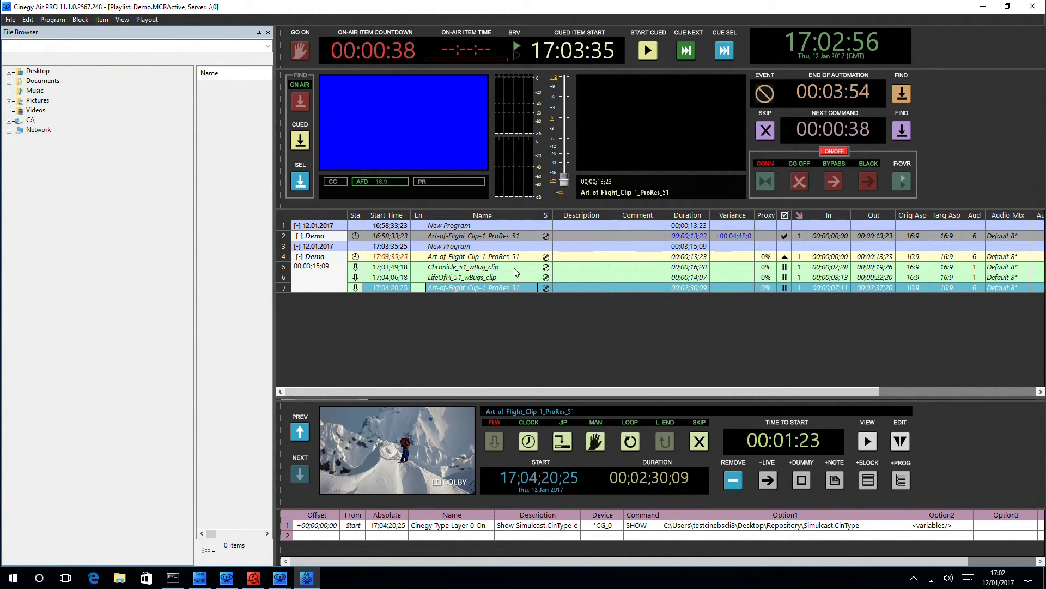
click(462, 258)
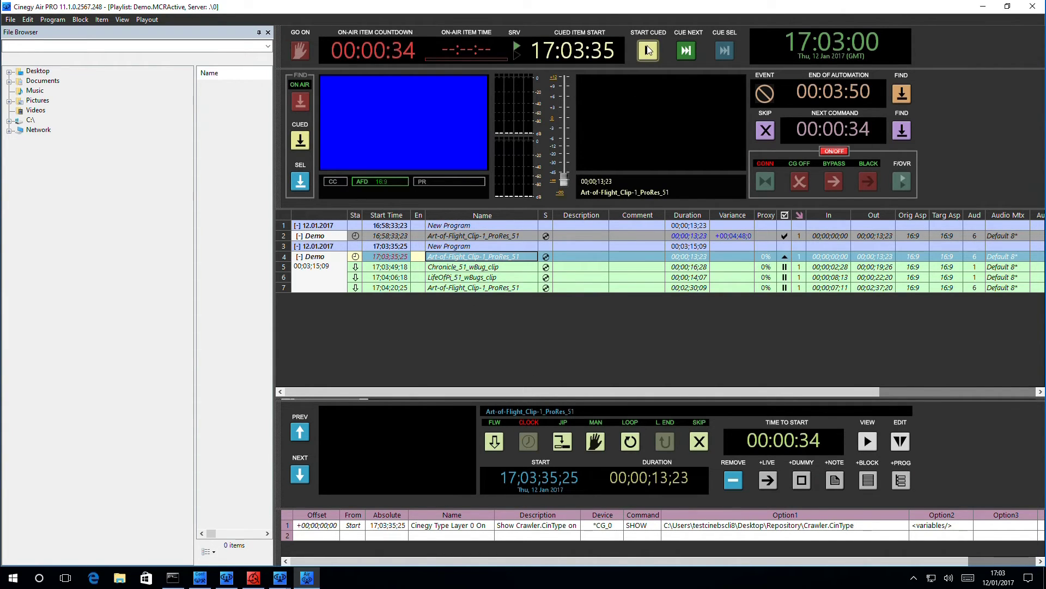
Step: Start the cued Art-of-Flight clip on air and bring up both playout output windows, HD and SD
click(648, 50)
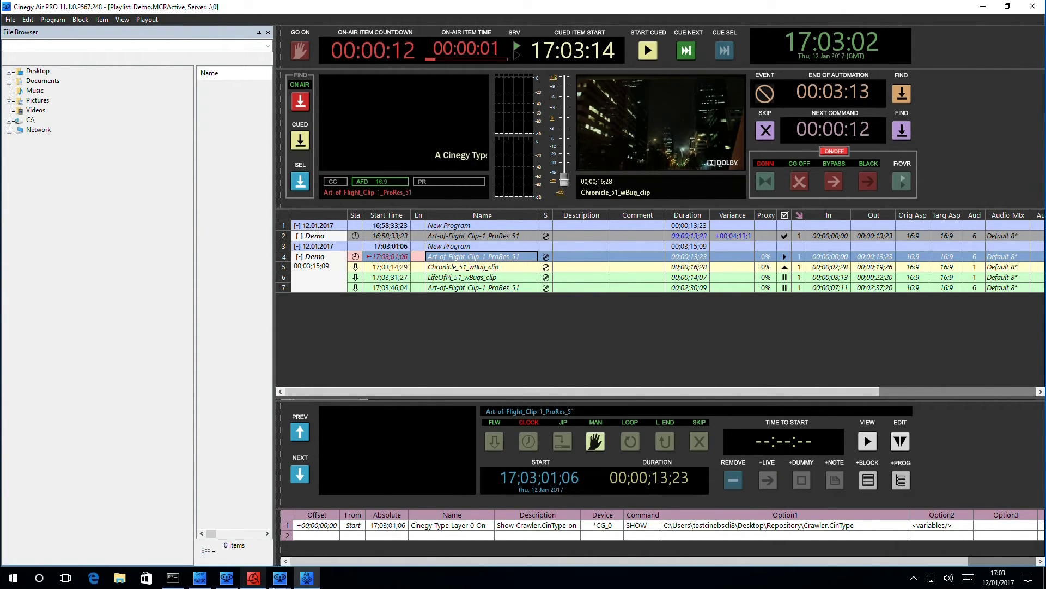
mouse_move(254, 576)
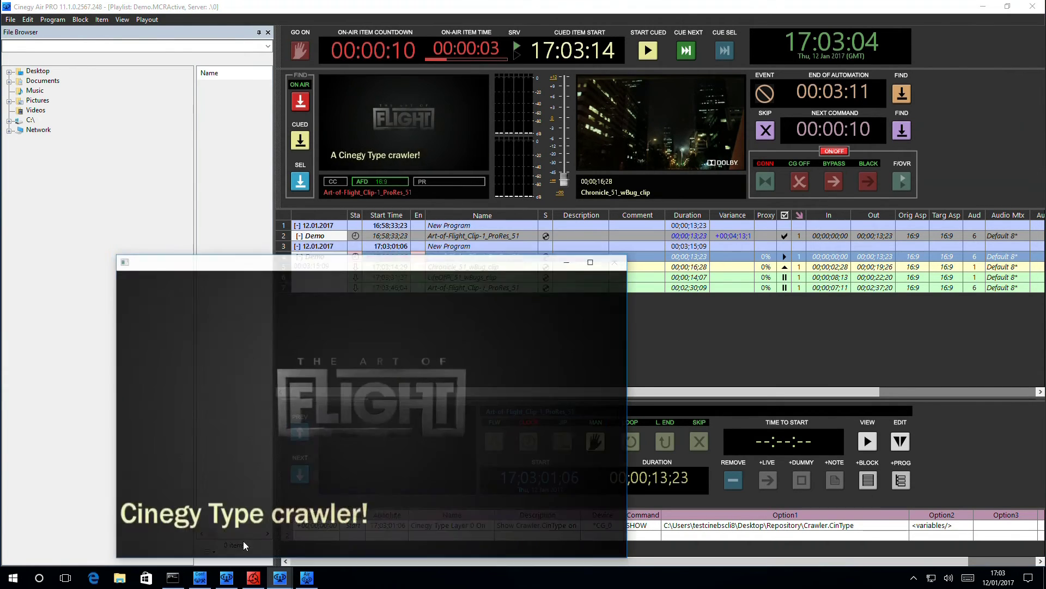
click(245, 545)
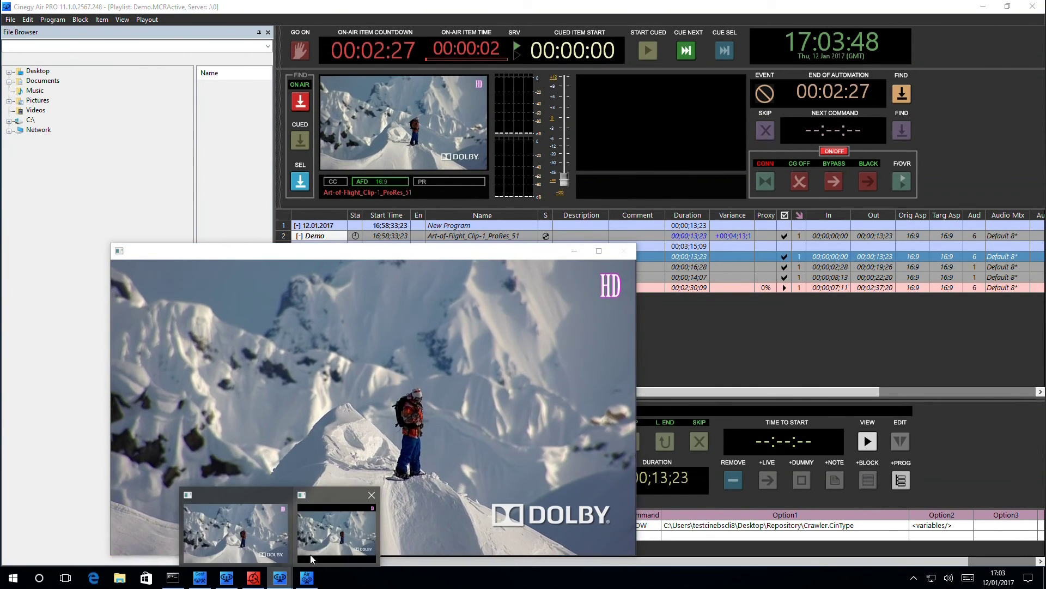
click(305, 562)
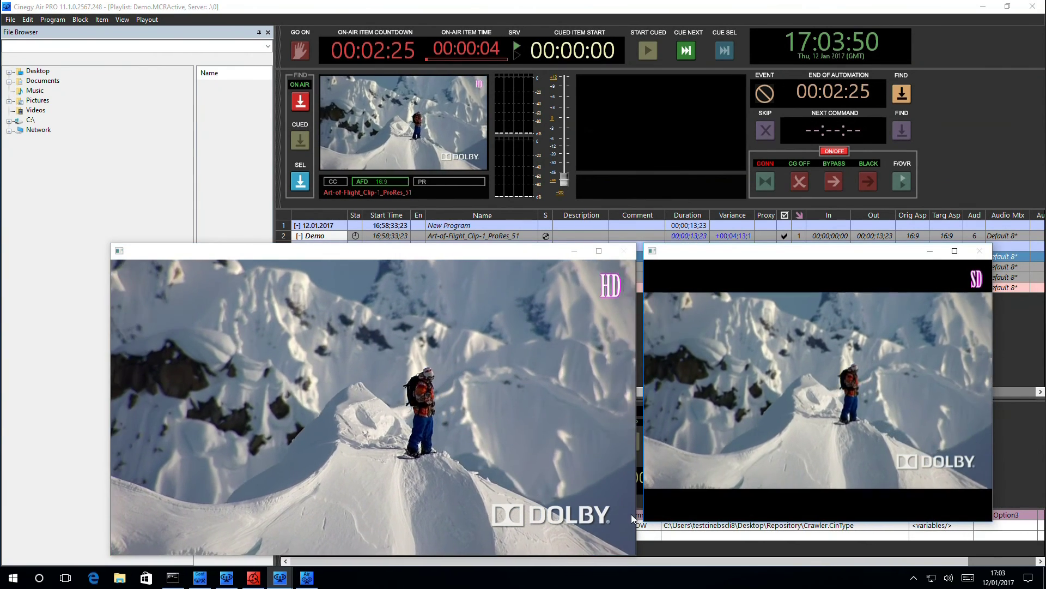